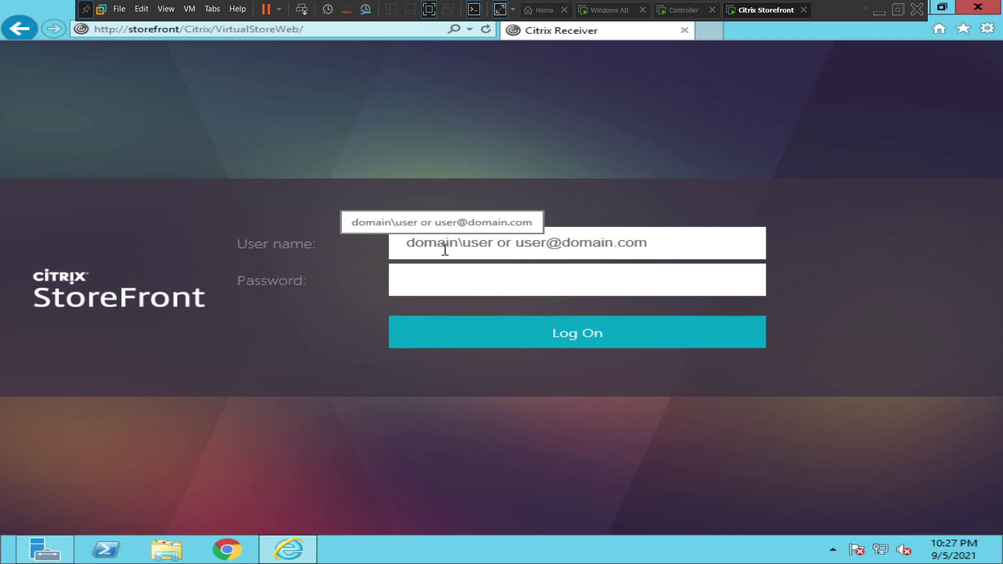
pyautogui.write('naresh.com\\administrator')
# Step: Enter the domain administrator credentials and submit the logon form
pyautogui.press('Tab')
pyautogui.write('**************')
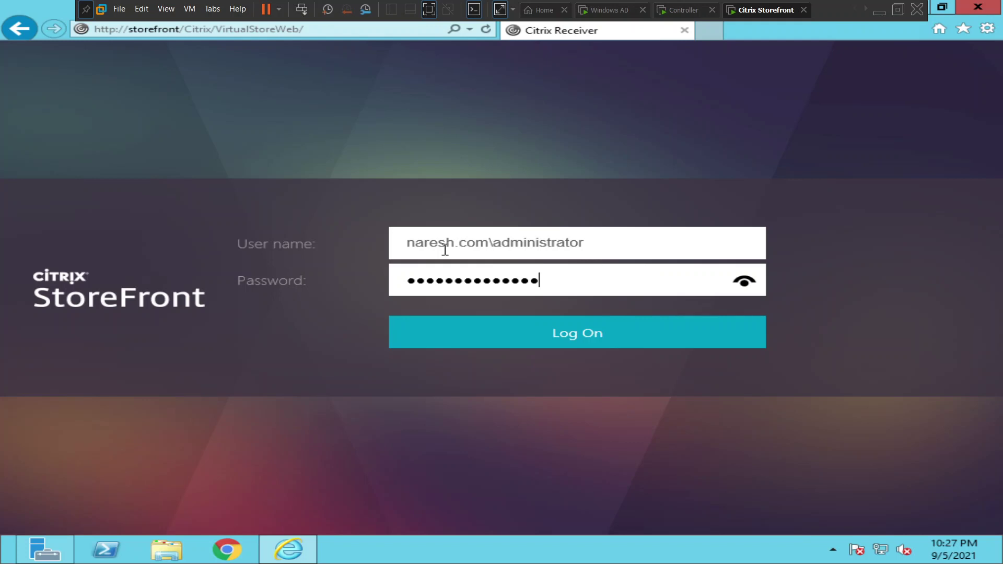
pyautogui.press('Return')
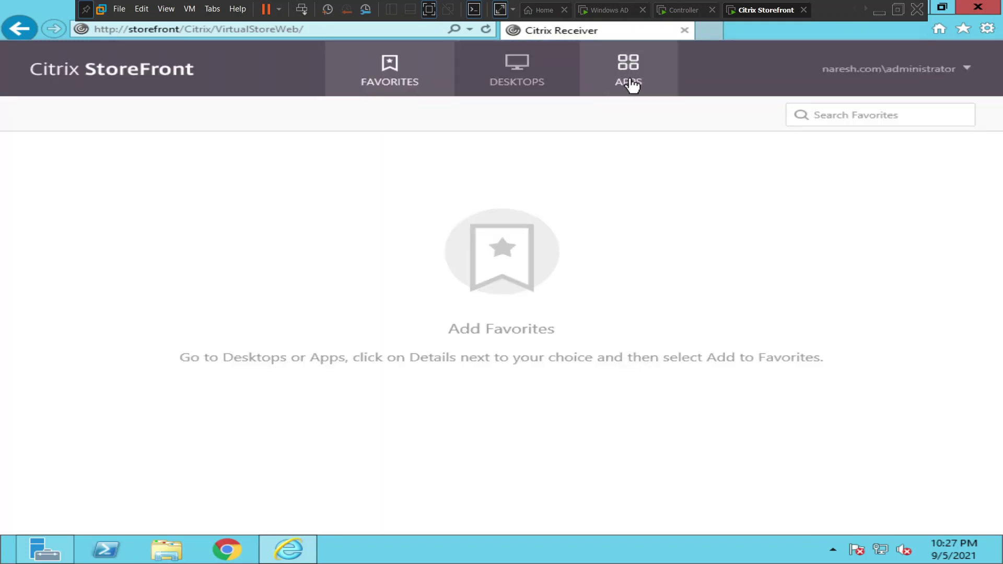
# Step: From the Apps list launch Notepad, close its window, then launch the Cmd app
pyautogui.click(632, 84)
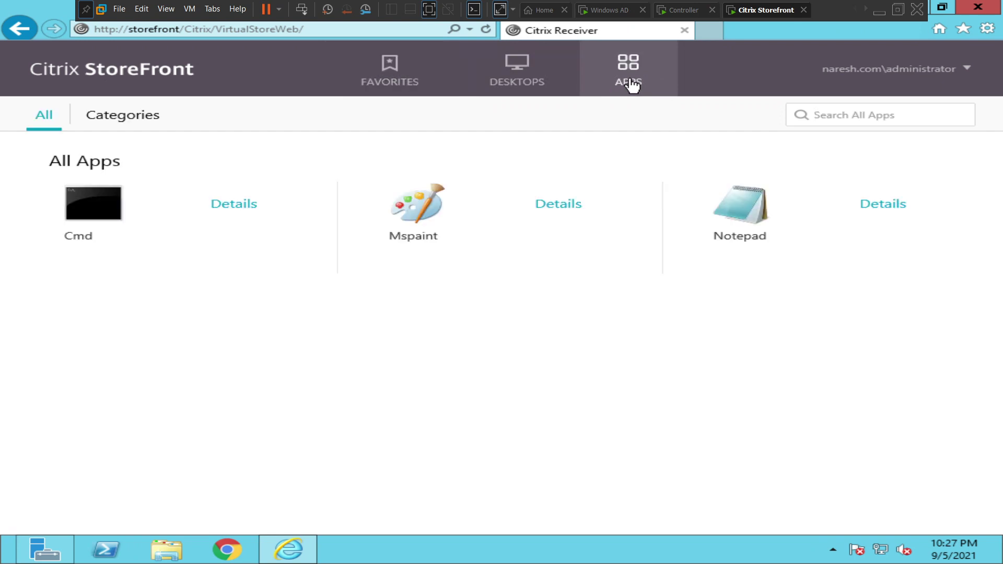
pyautogui.click(743, 214)
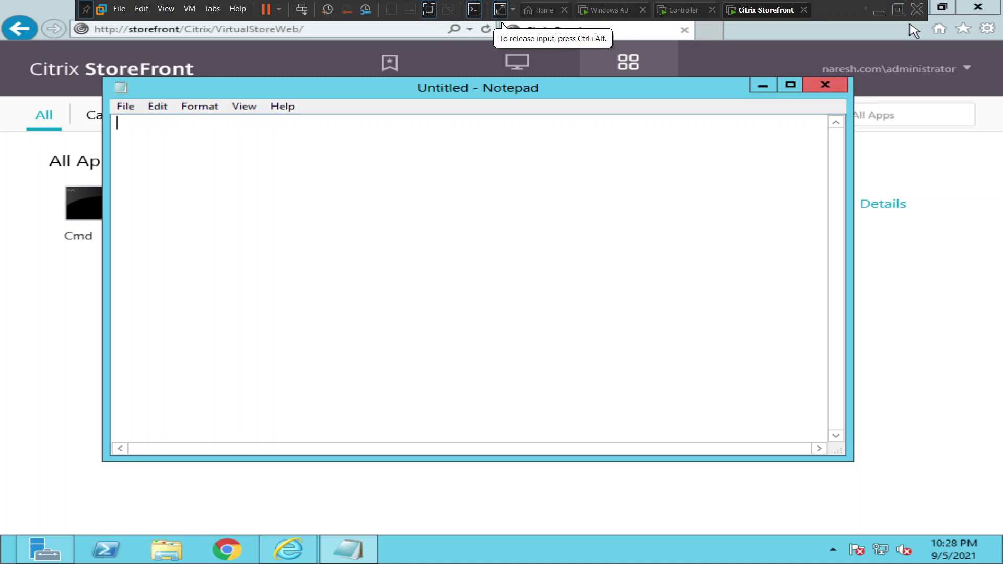
pyautogui.click(827, 85)
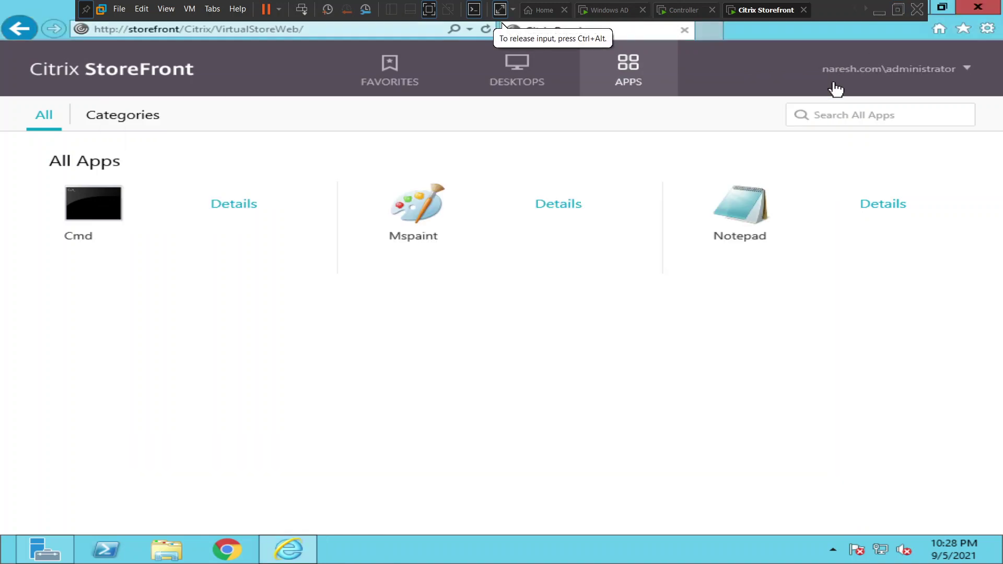
pyautogui.click(110, 219)
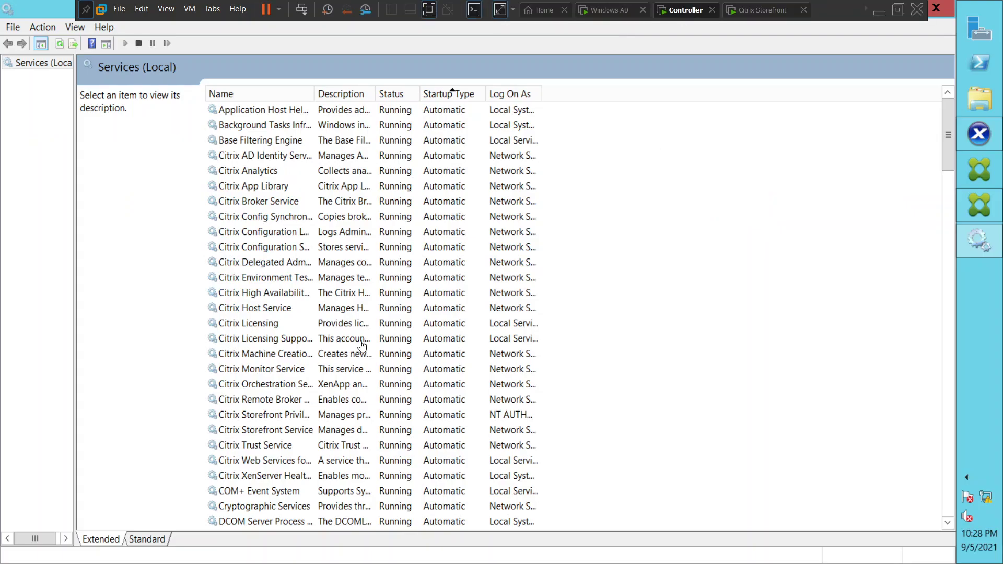
# Step: Select Citrix Licensing in the Services console and stop it
pyautogui.click(264, 331)
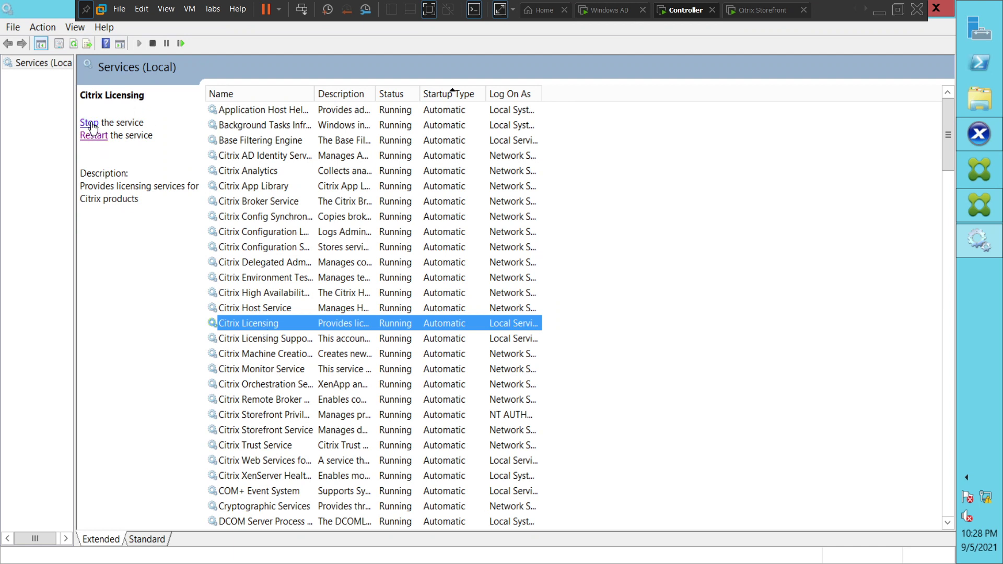
pyautogui.click(91, 127)
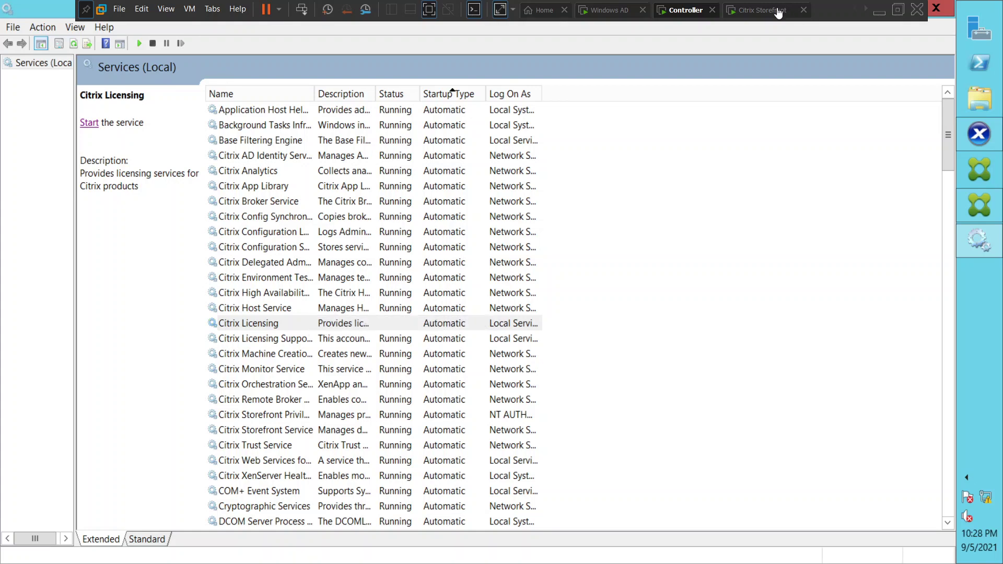
# Step: On the StoreFront machine, log off via the account menu and return to the logon form
pyautogui.click(758, 13)
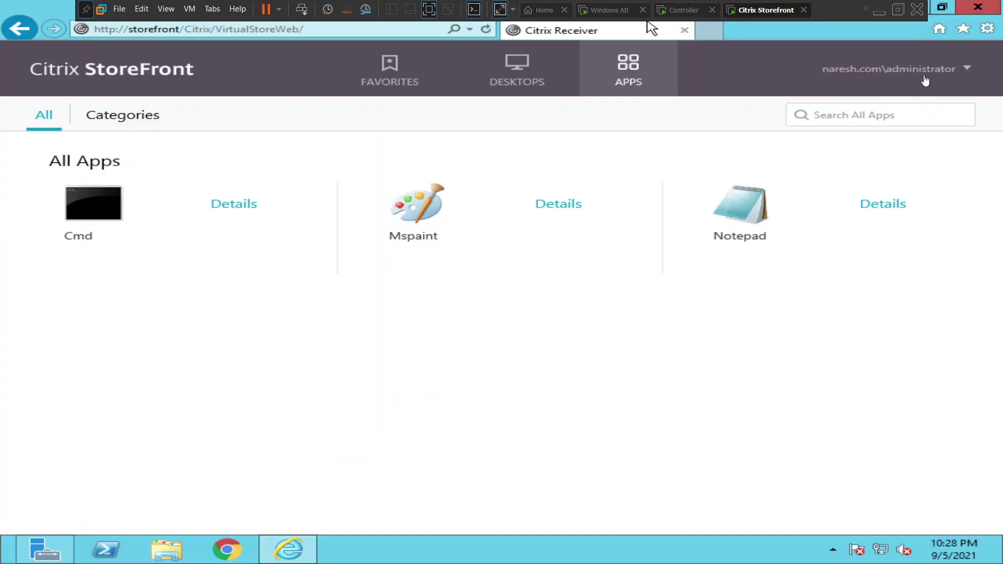
pyautogui.click(938, 70)
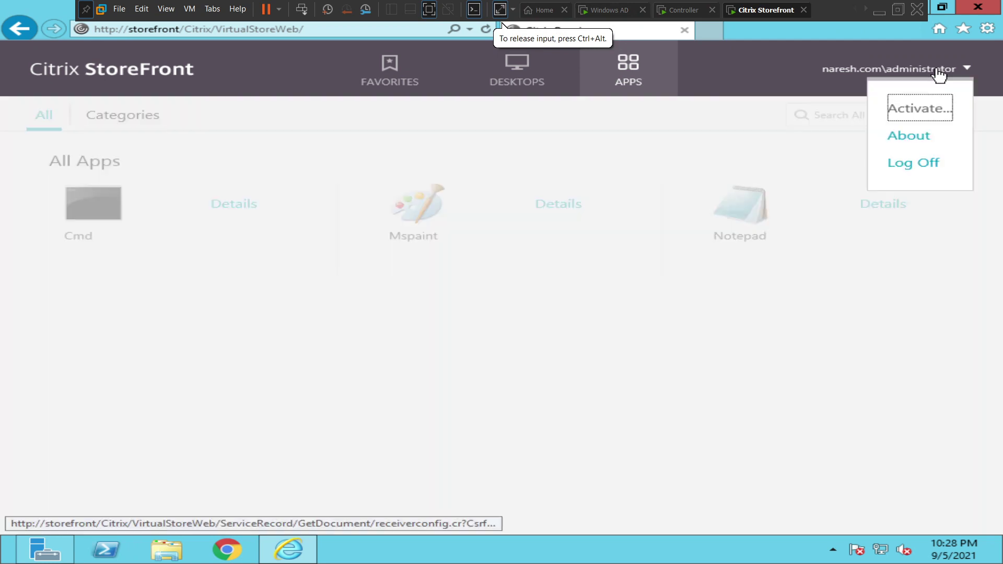
pyautogui.click(922, 162)
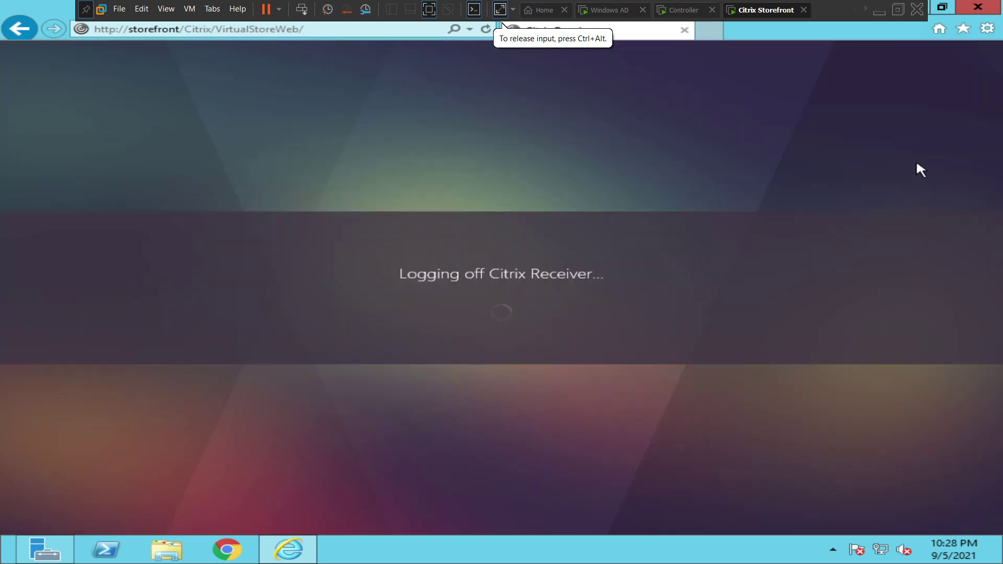
pyautogui.click(461, 325)
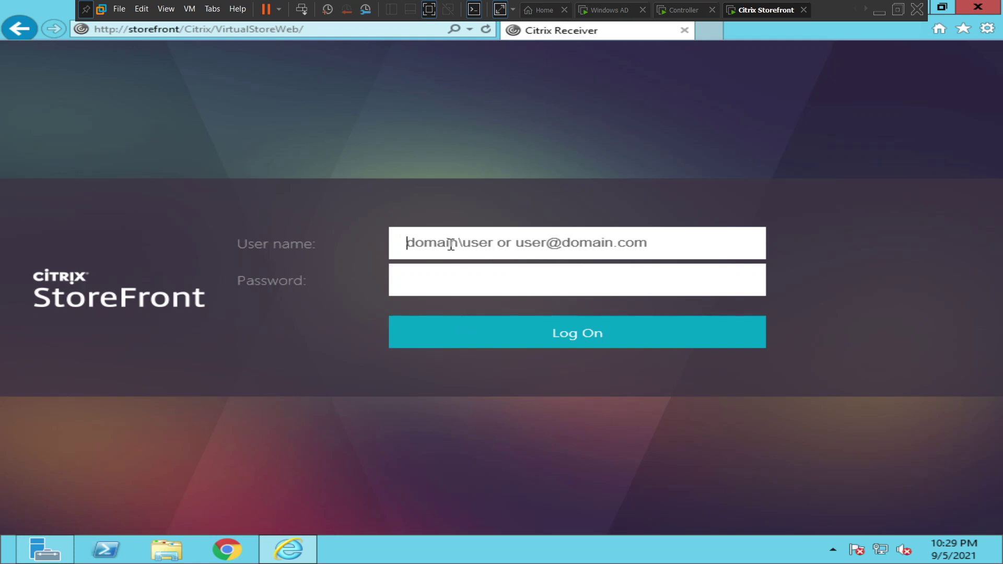
pyautogui.write('naresh.com')
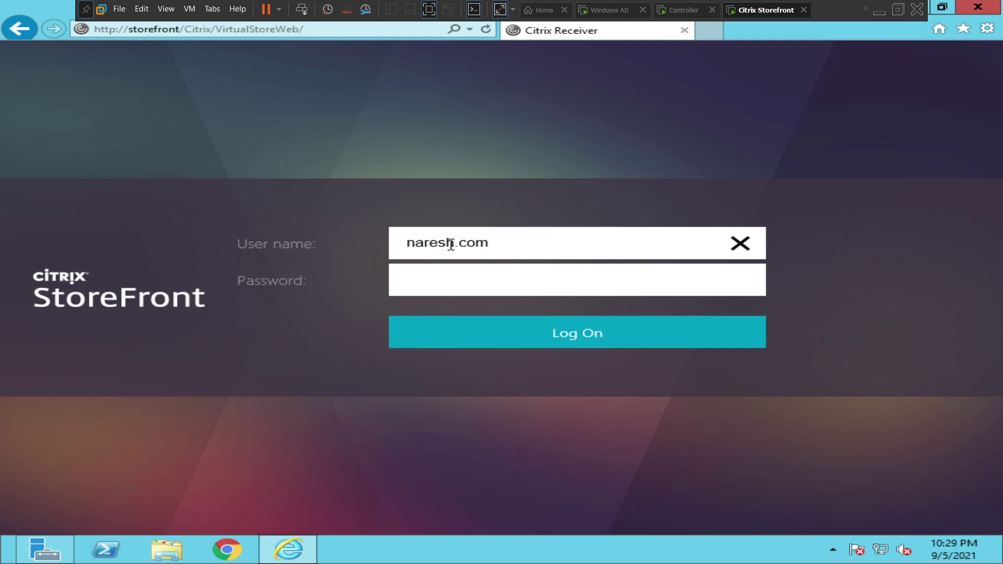
pyautogui.write('\\administrator')
# Step: Sign back in with the domain administrator credentials
pyautogui.press('Tab')
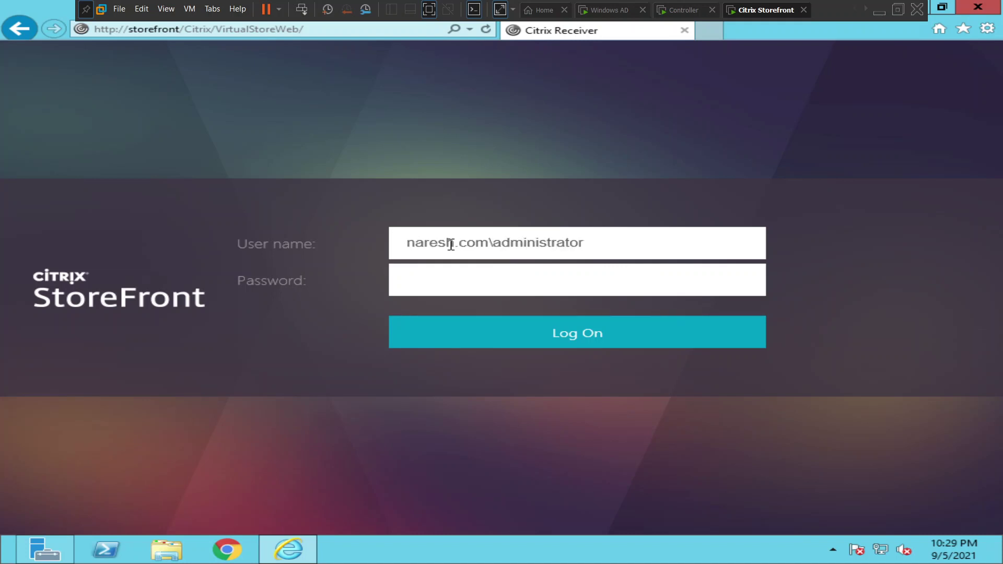
pyautogui.press('Return')
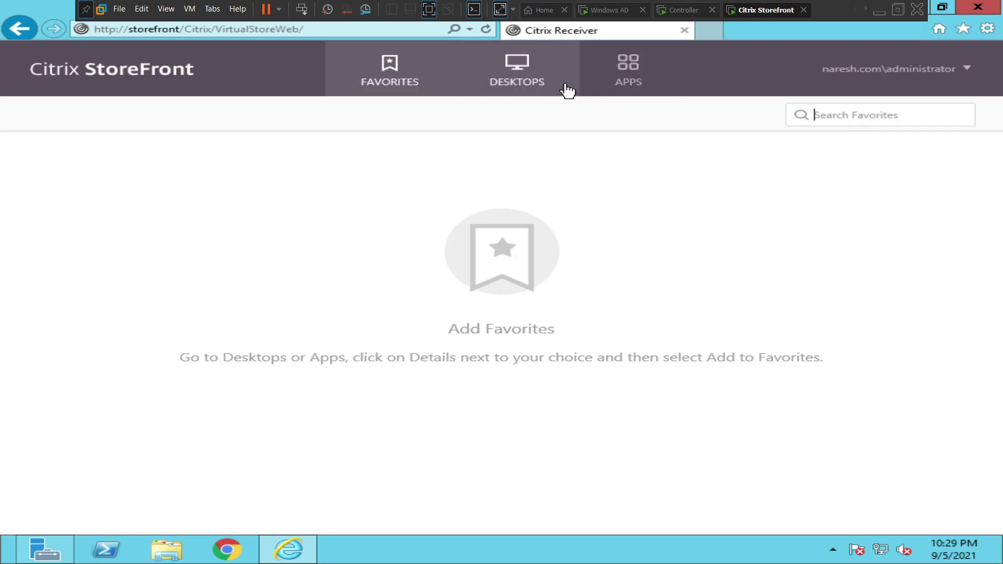
# Step: From the Desktops list launch the Windows Server OS desktop
pyautogui.click(537, 88)
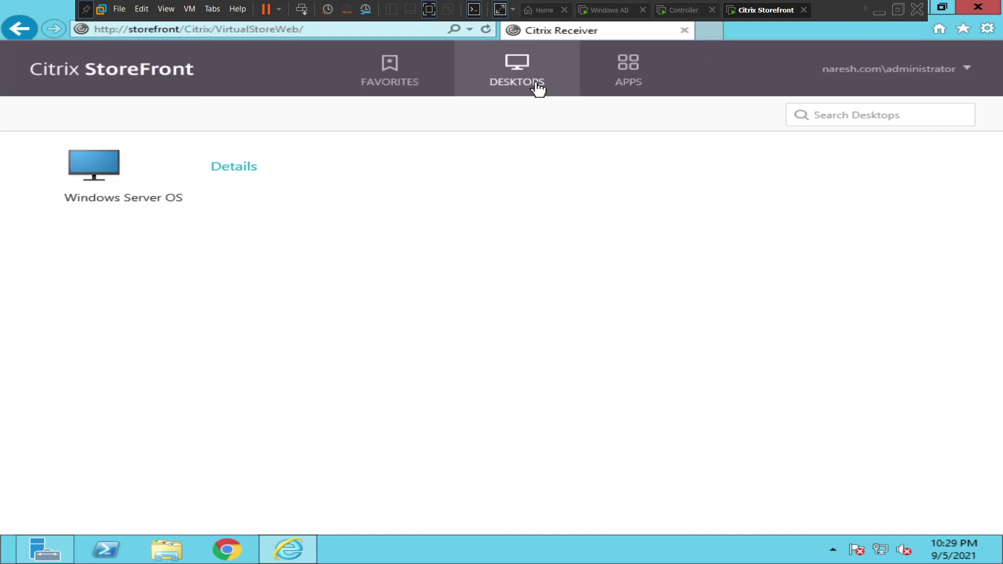
pyautogui.click(96, 170)
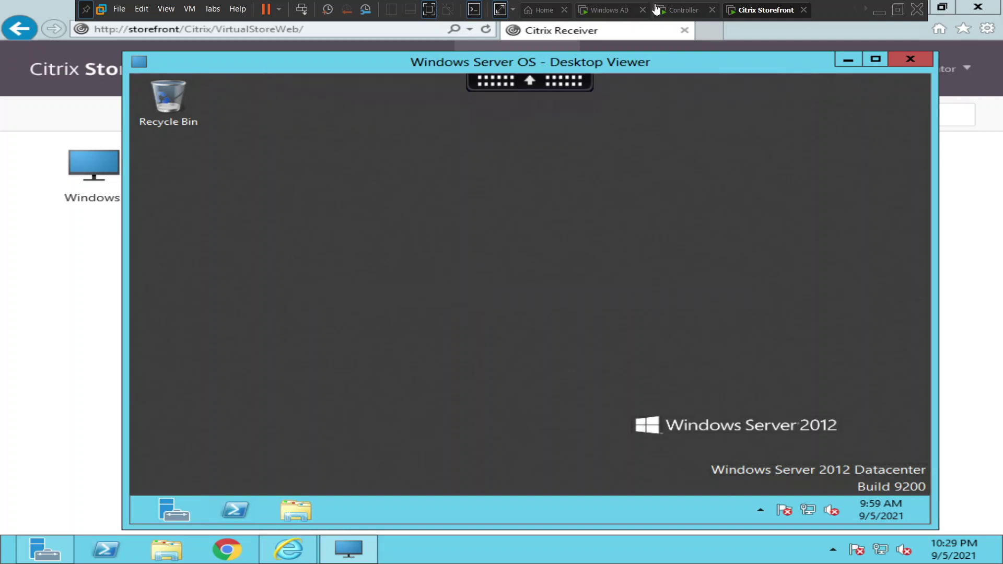
# Step: On the Controller, select Citrix Licensing in Services and refresh to confirm it is still stopped
pyautogui.click(683, 11)
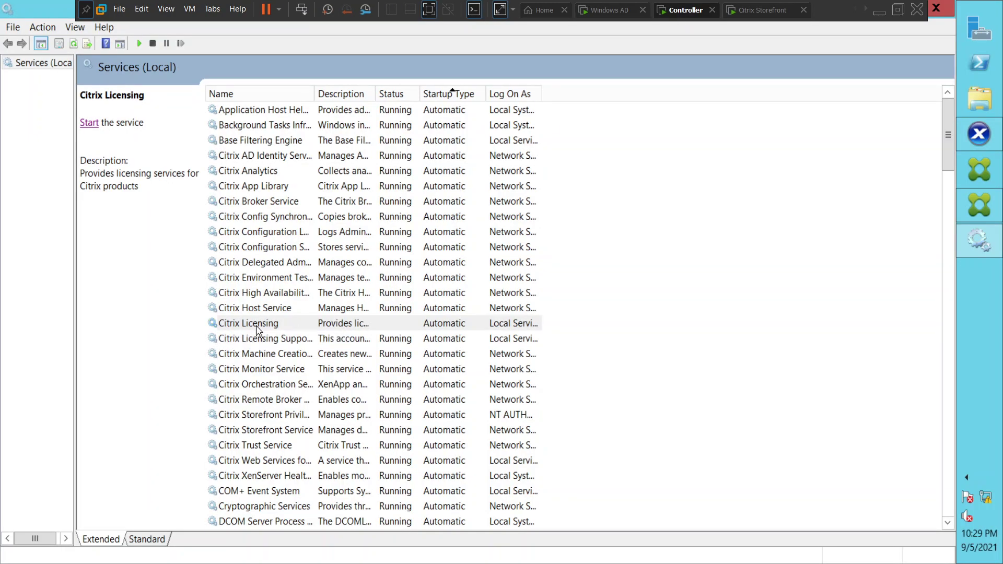
pyautogui.click(259, 326)
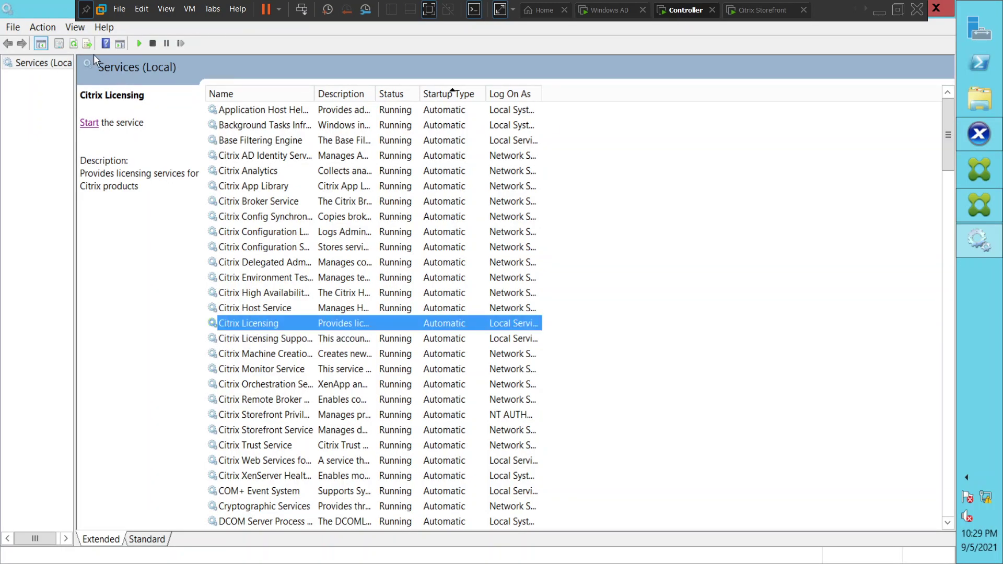
pyautogui.click(74, 44)
# Step: Back on the StoreFront machine, close the Remote Desktop licensing-mode notification balloon
pyautogui.click(768, 10)
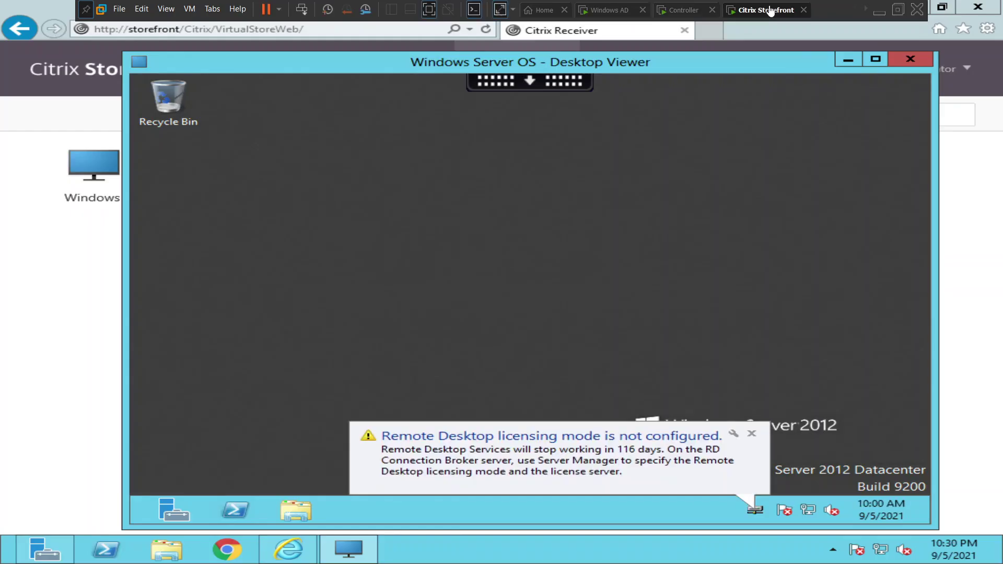
pyautogui.click(755, 436)
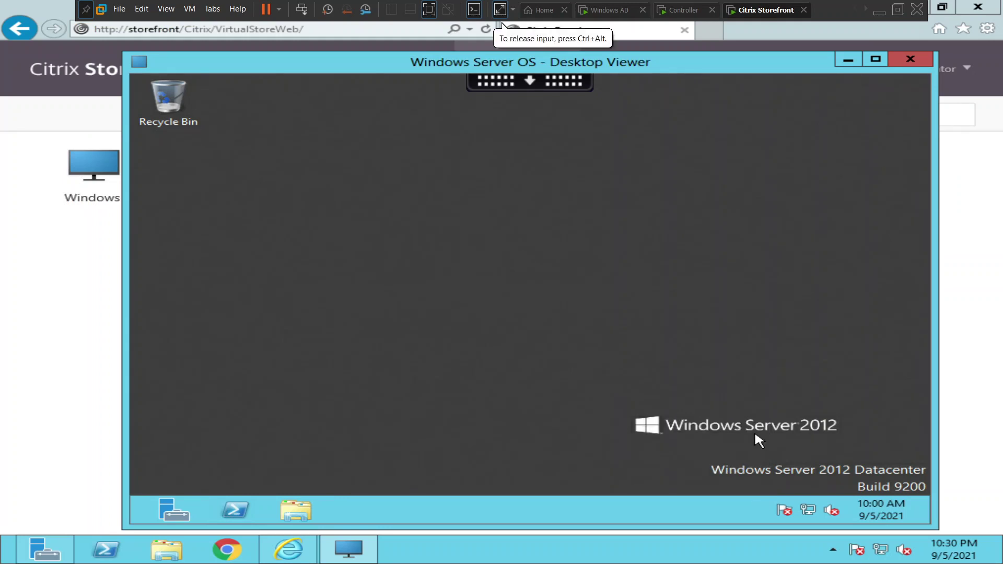